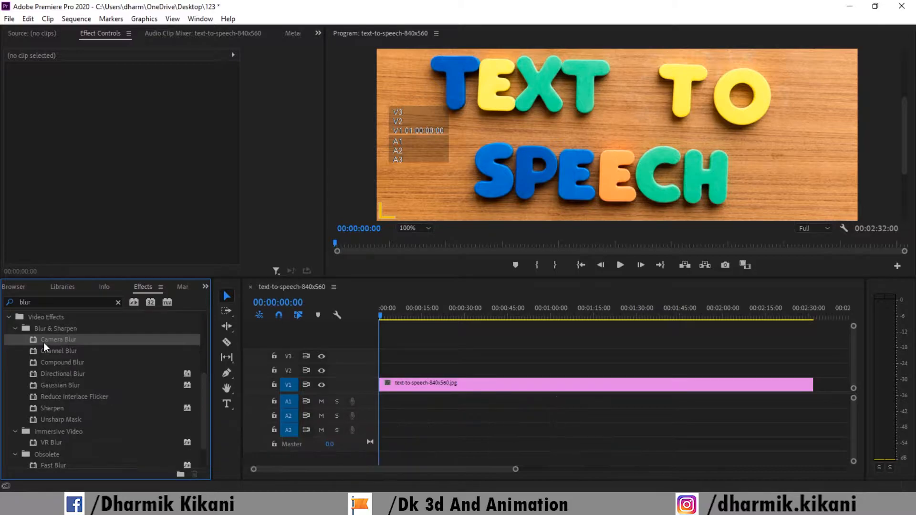
Apply Camera Blur to the text-to-speech image clip on V1 and set Percent Blur to 13
{"action": "left_click_drag", "start_coordinate": [43, 342], "coordinate": [436, 386]}
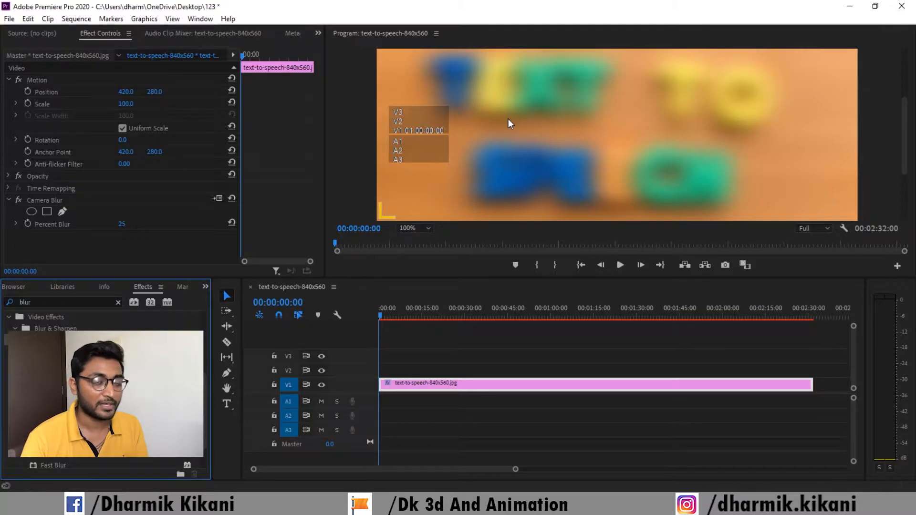
{"action": "left_click", "coordinate": [146, 251]}
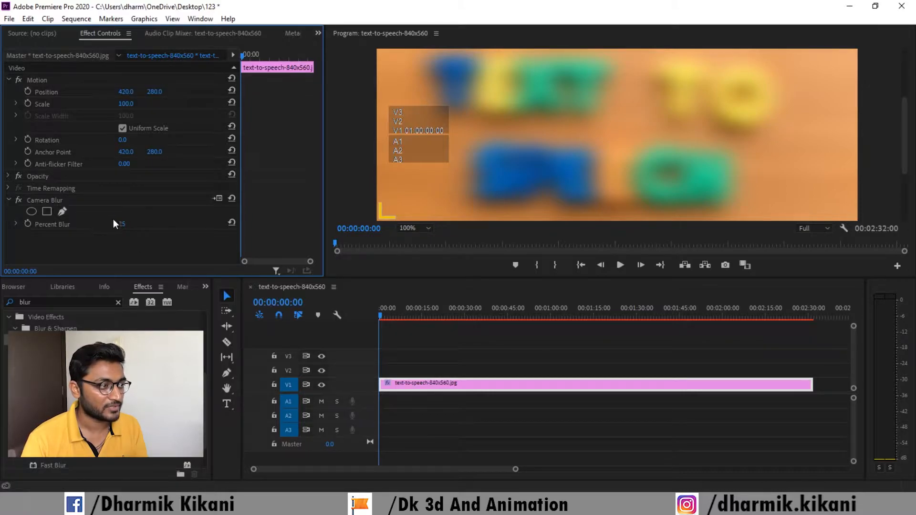
{"action": "mouse_move", "coordinate": [122, 224]}
{"action": "left_mouse_down"}
{"action": "mouse_move", "coordinate": [108, 229]}
{"action": "mouse_move", "coordinate": [164, 231]}
{"action": "mouse_move", "coordinate": [100, 228]}
{"action": "mouse_move", "coordinate": [110, 230]}
{"action": "left_mouse_up"}
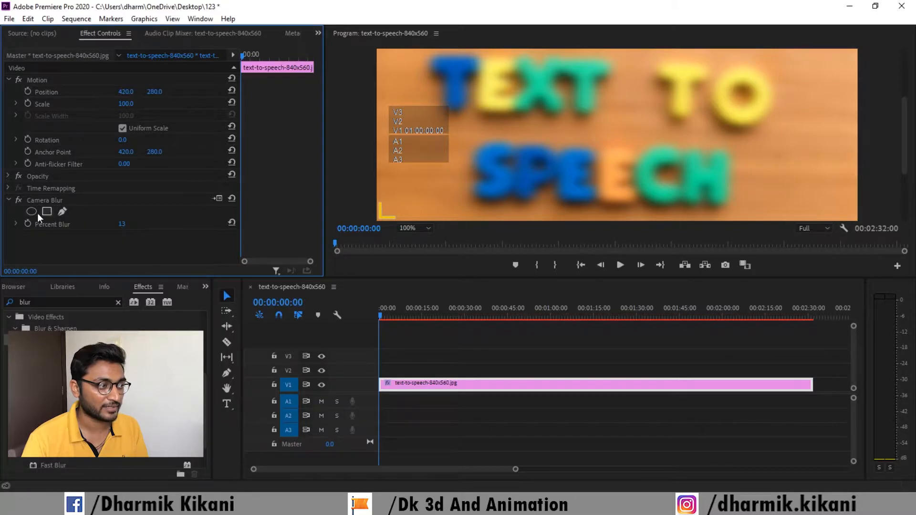
Add a rectangular mask to Camera Blur and set its Mask Feather to 32
{"action": "left_click", "coordinate": [47, 212]}
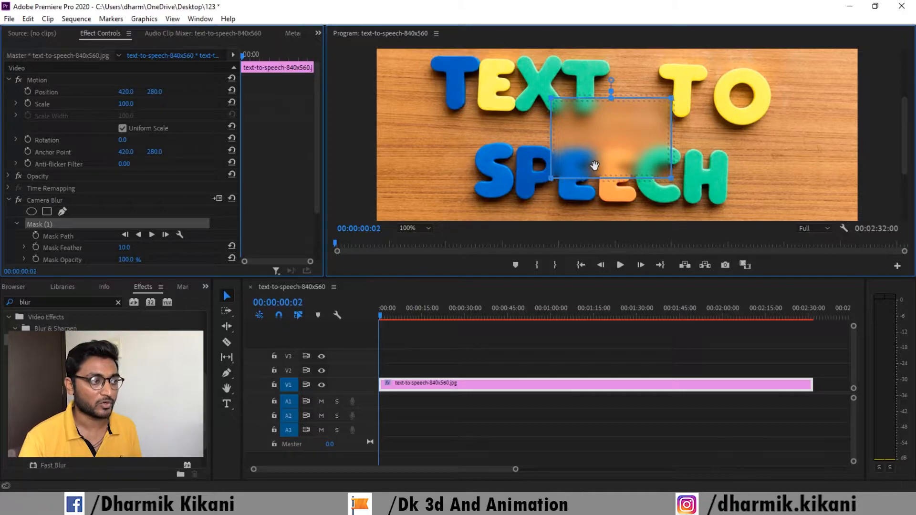
{"action": "scroll", "coordinate": [188, 224], "scroll_direction": "down", "scroll_amount": 3}
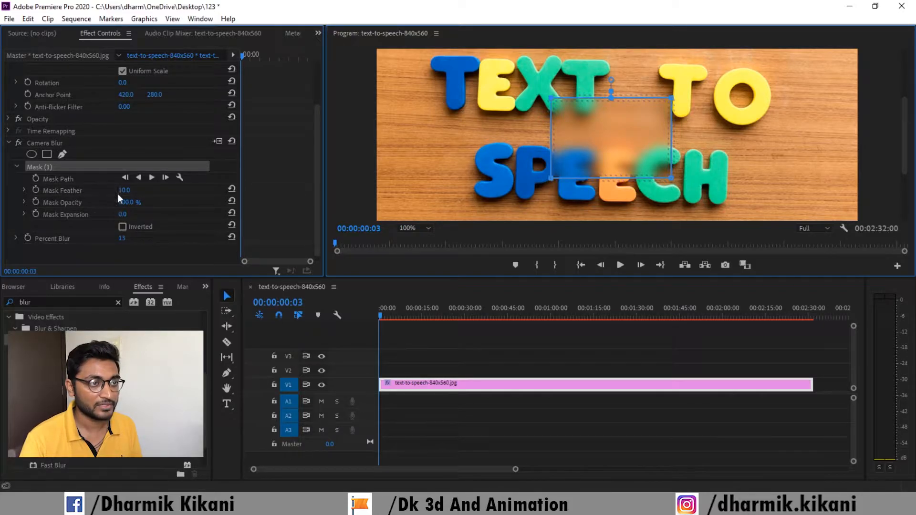
{"action": "mouse_move", "coordinate": [124, 189]}
{"action": "left_mouse_down"}
{"action": "mouse_move", "coordinate": [200, 195]}
{"action": "mouse_move", "coordinate": [99, 189]}
{"action": "mouse_move", "coordinate": [134, 190]}
{"action": "left_mouse_up"}
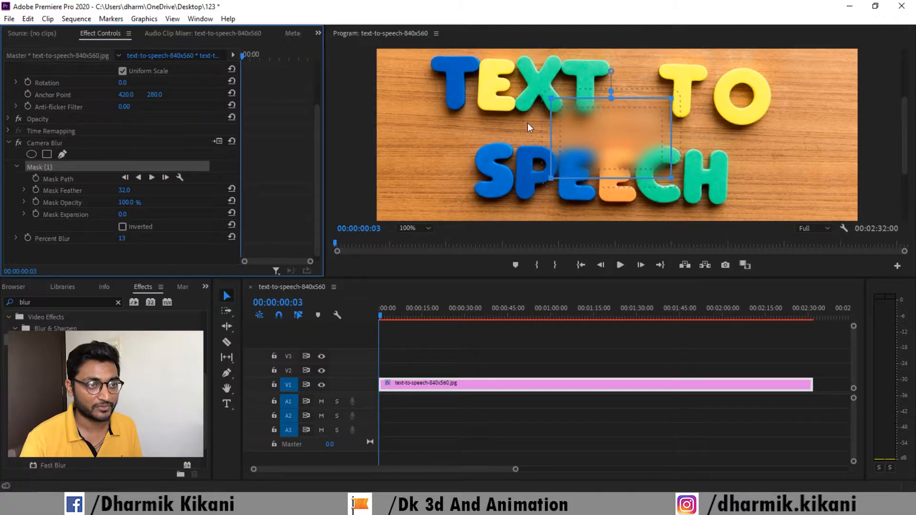
Move the Camera Blur mask between the words TEXT and SPEECH and set its Mask Opacity to 46%
{"action": "left_click_drag", "start_coordinate": [579, 141], "coordinate": [510, 160]}
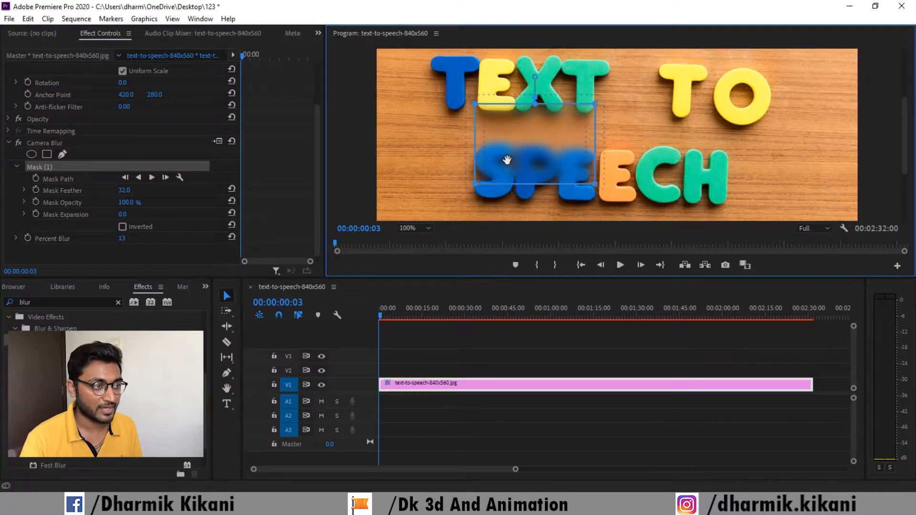
{"action": "left_click", "coordinate": [413, 229]}
{"action": "left_click", "coordinate": [414, 314]}
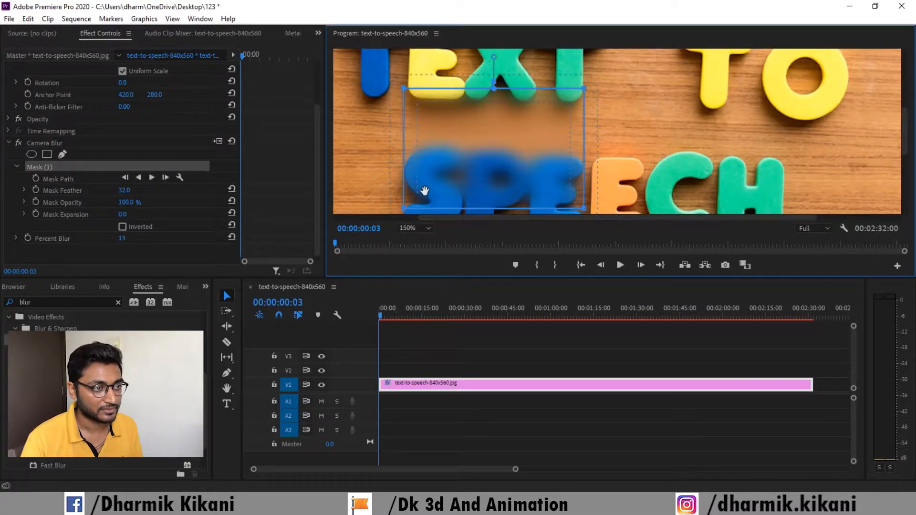
{"action": "left_click_drag", "start_coordinate": [419, 187], "coordinate": [426, 163]}
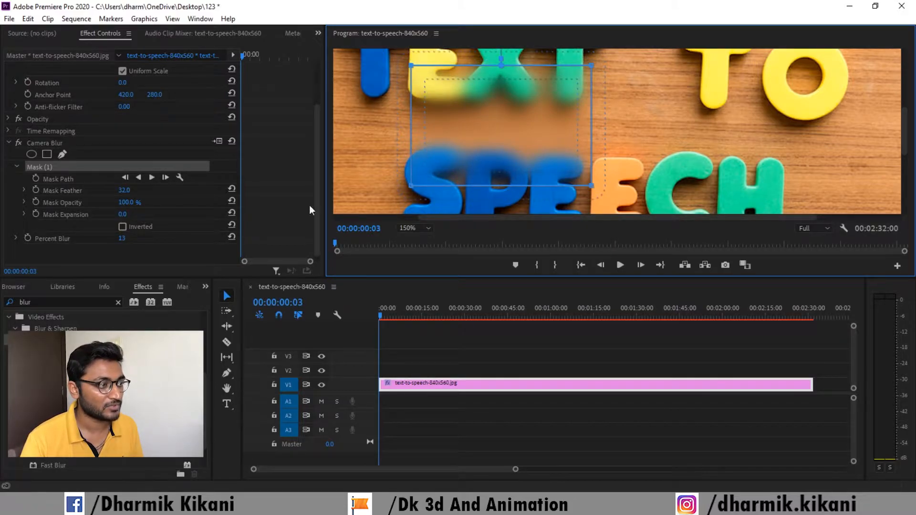
{"action": "mouse_move", "coordinate": [126, 202]}
{"action": "left_mouse_down"}
{"action": "mouse_move", "coordinate": [79, 200]}
{"action": "mouse_move", "coordinate": [143, 199]}
{"action": "mouse_move", "coordinate": [124, 199]}
{"action": "left_mouse_up"}
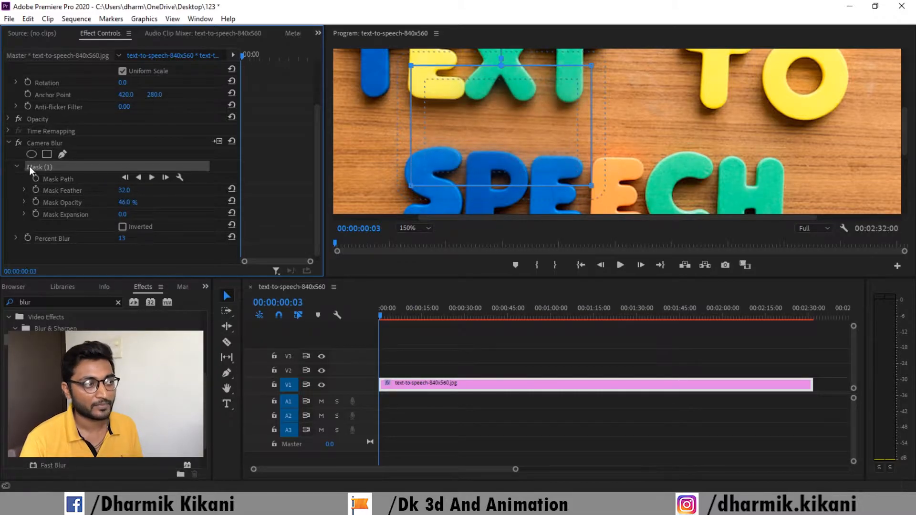
{"action": "left_click", "coordinate": [8, 143]}
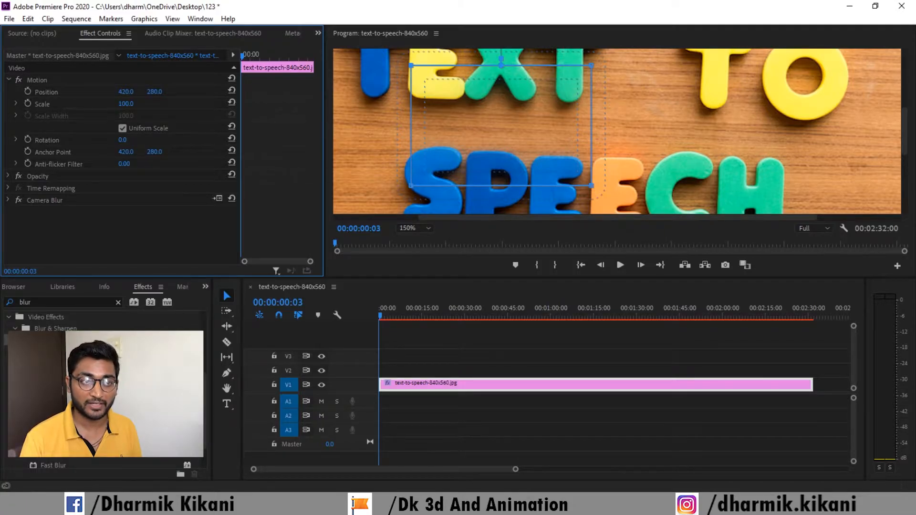
Apply Channel Blur to the image clip with Red Blurriness 51 and Green Blurriness 5
{"action": "left_click_drag", "start_coordinate": [52, 351], "coordinate": [167, 224]}
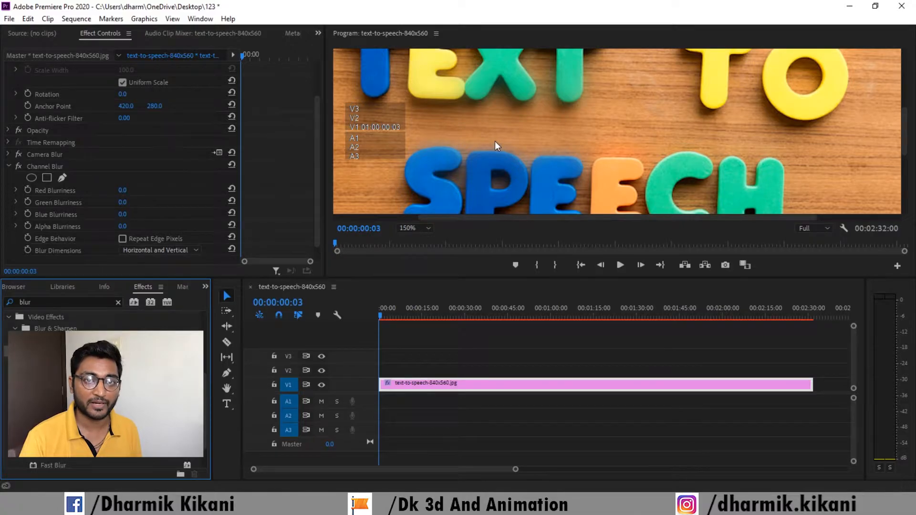
{"action": "left_click_drag", "start_coordinate": [123, 190], "coordinate": [126, 206]}
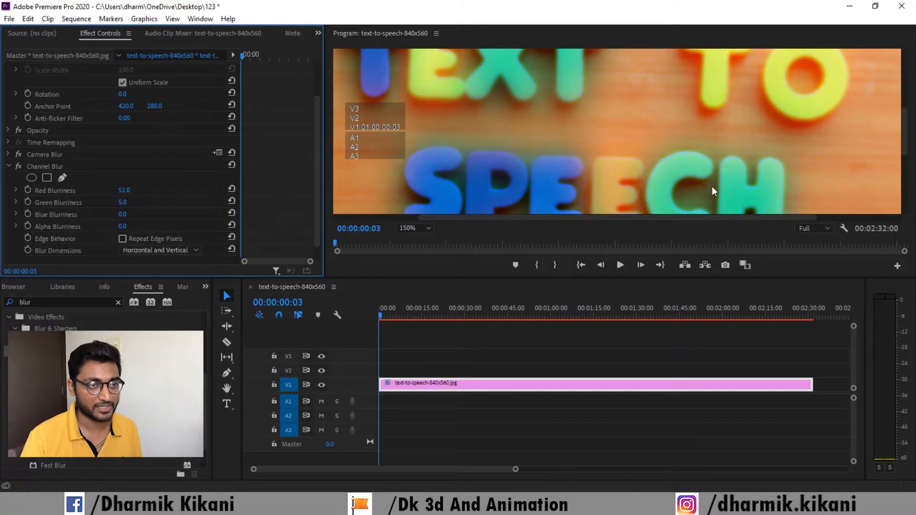
{"action": "scroll", "coordinate": [638, 131], "scroll_direction": "down", "scroll_amount": 3}
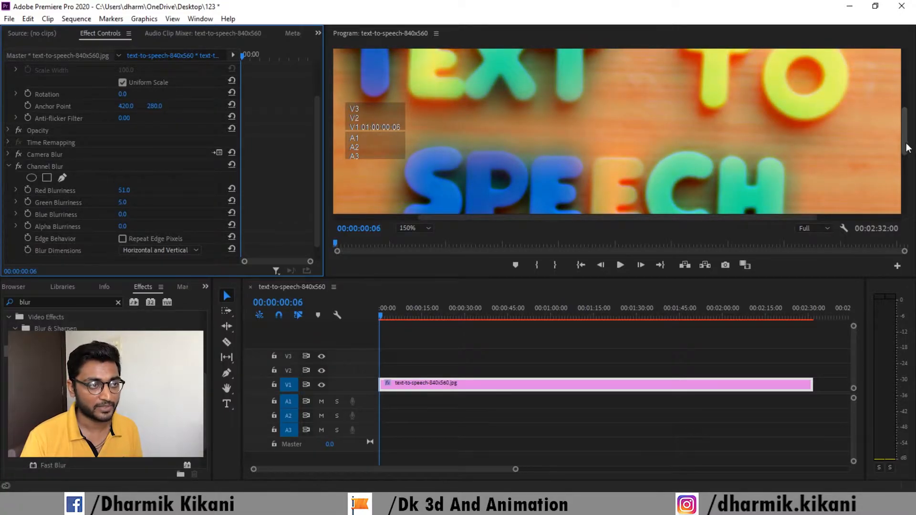
{"action": "left_click_drag", "start_coordinate": [906, 146], "coordinate": [906, 164]}
Try Channel Blur with Green Blurriness 39 and with Blue Blurriness 131, and clear the blurring of all three color channels
{"action": "left_click_drag", "start_coordinate": [137, 191], "coordinate": [98, 194]}
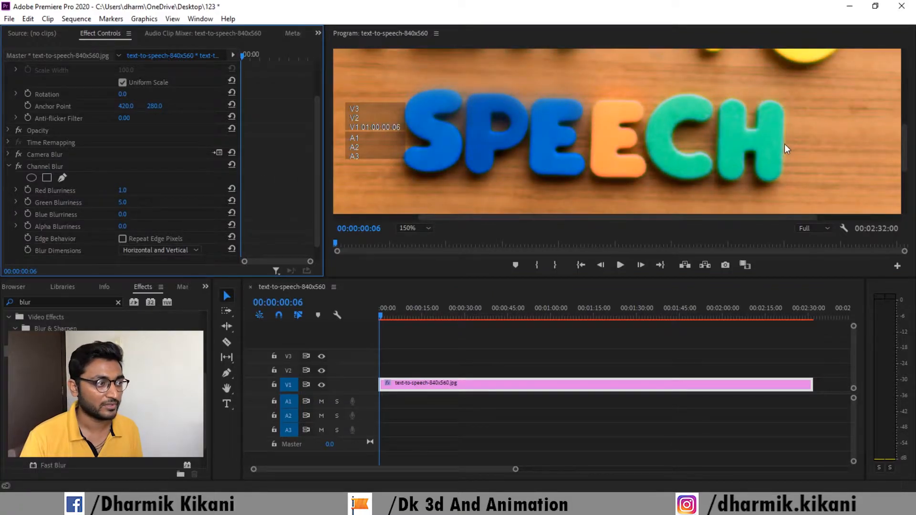
{"action": "left_click_drag", "start_coordinate": [122, 202], "coordinate": [152, 210]}
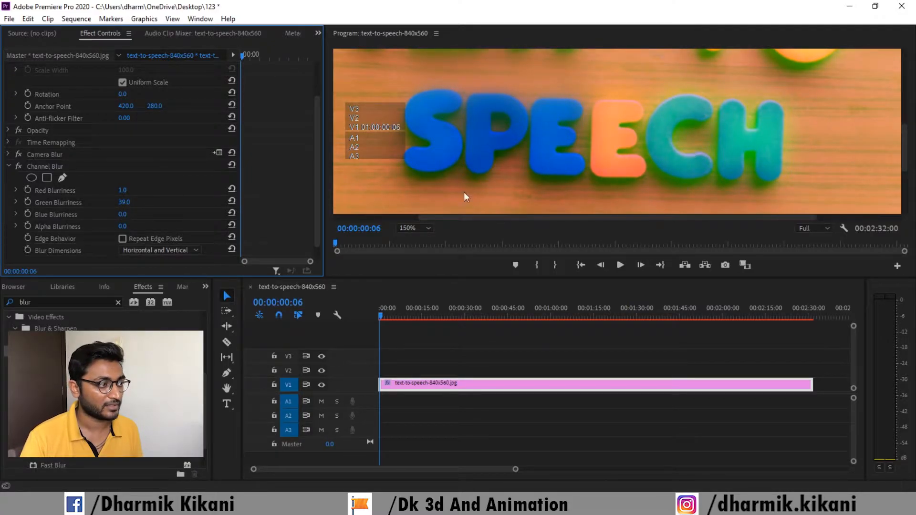
{"action": "left_click_drag", "start_coordinate": [121, 218], "coordinate": [201, 213]}
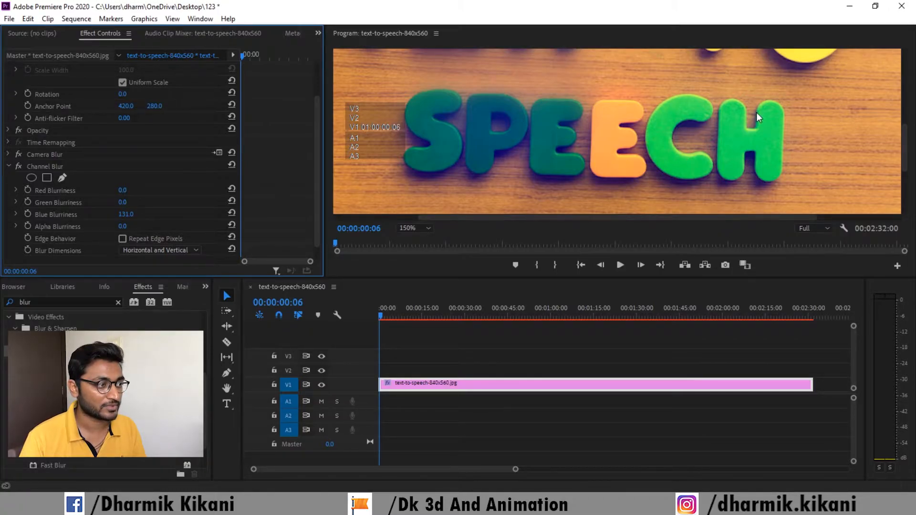
{"action": "left_click_drag", "start_coordinate": [124, 219], "coordinate": [91, 212]}
{"action": "left_click", "coordinate": [9, 167]}
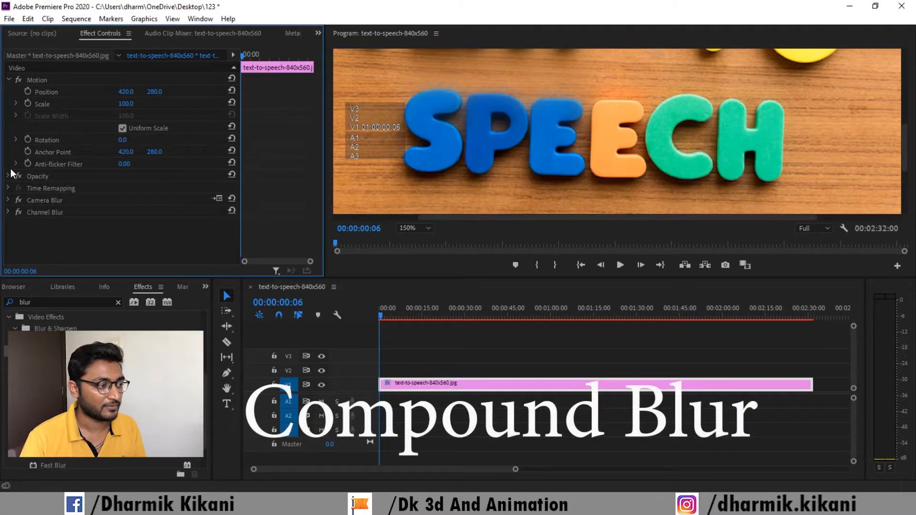
Apply Compound Blur to the image clip with a Maximum Blur of 26, masked around the word TEXT
{"action": "left_click", "coordinate": [55, 364]}
{"action": "left_click_drag", "start_coordinate": [55, 365], "coordinate": [420, 383]}
{"action": "scroll", "coordinate": [113, 185], "scroll_direction": "down", "scroll_amount": 1}
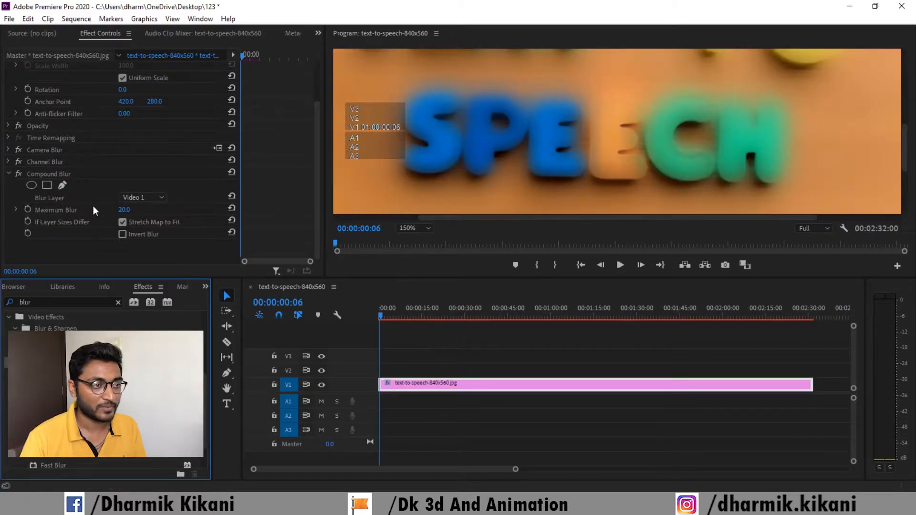
{"action": "left_click", "coordinate": [412, 228]}
{"action": "left_click", "coordinate": [414, 267]}
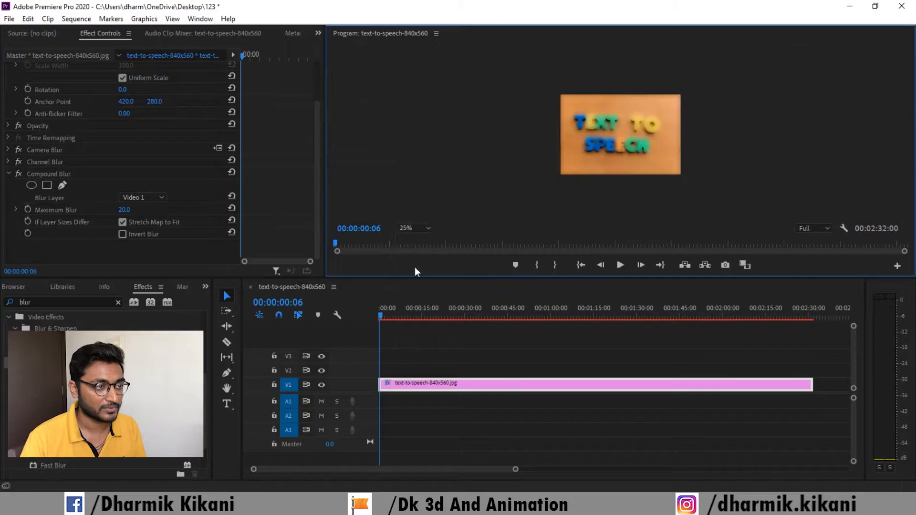
{"action": "left_click", "coordinate": [413, 228]}
{"action": "left_click", "coordinate": [416, 304]}
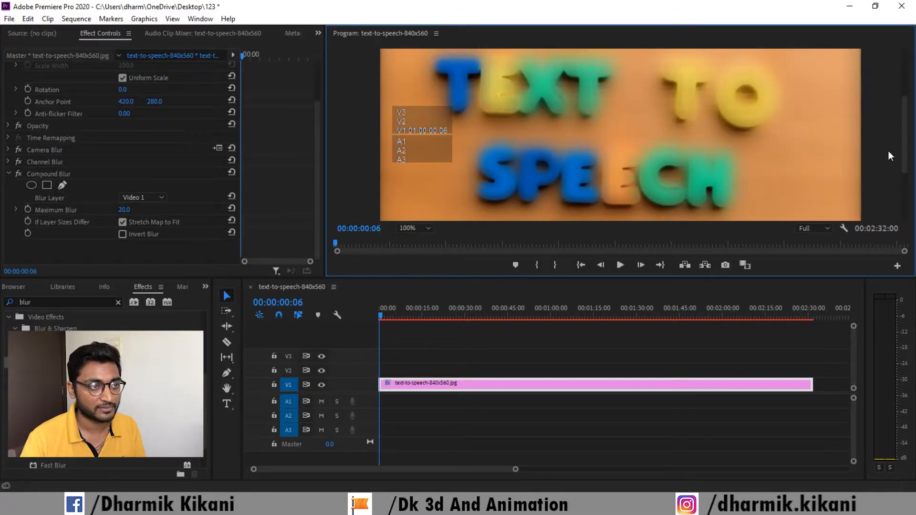
{"action": "left_click_drag", "start_coordinate": [903, 155], "coordinate": [900, 151]}
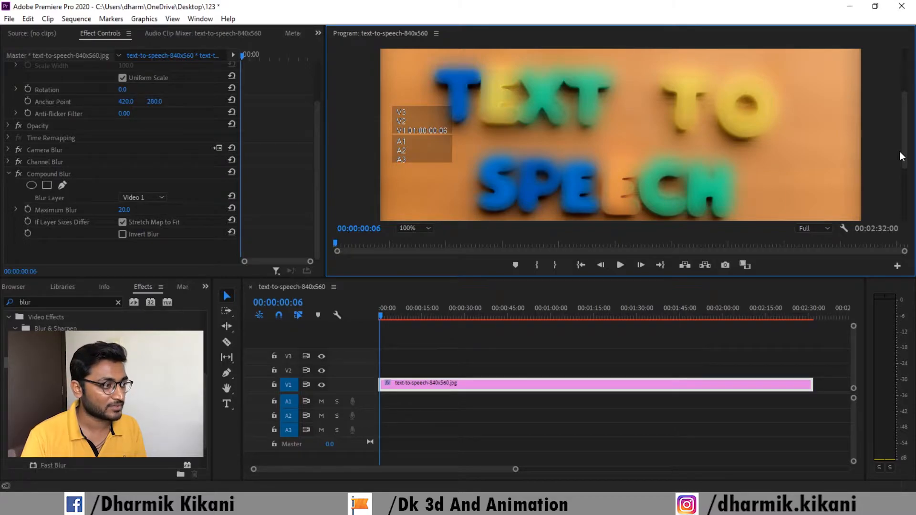
{"action": "left_click_drag", "start_coordinate": [124, 210], "coordinate": [139, 212]}
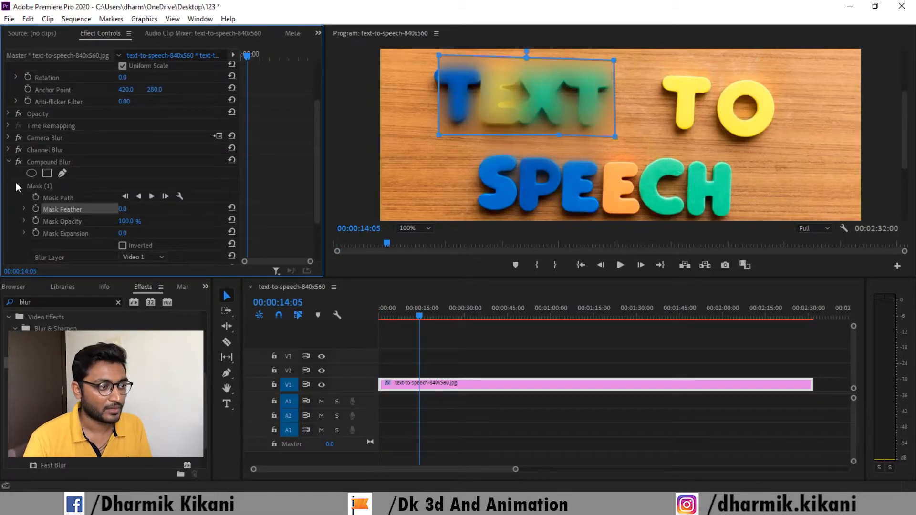
Set Compound Blur's Maximum Blur to 9 and preview the masked text up to 00:00:32:00
{"action": "left_click_drag", "start_coordinate": [419, 316], "coordinate": [451, 313]}
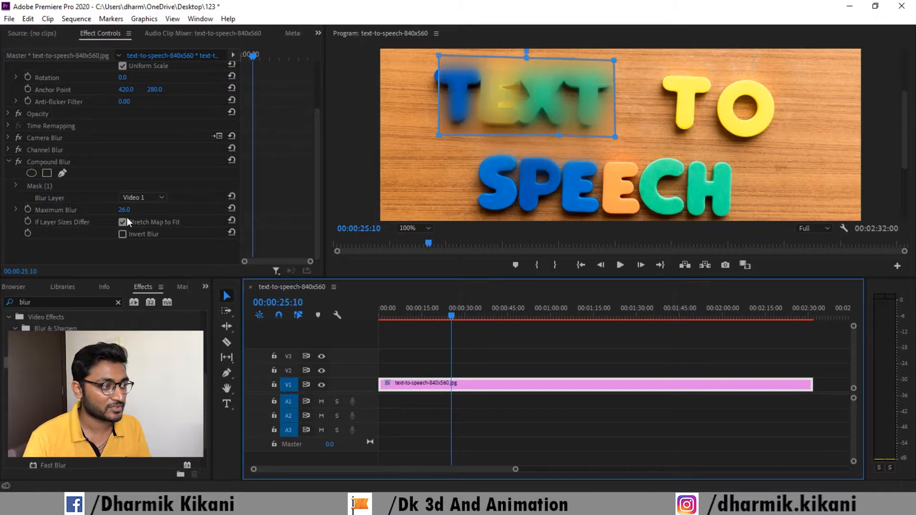
{"action": "left_click_drag", "start_coordinate": [123, 210], "coordinate": [119, 214]}
{"action": "mouse_move", "coordinate": [453, 317]}
{"action": "left_mouse_down"}
{"action": "mouse_move", "coordinate": [504, 316]}
{"action": "mouse_move", "coordinate": [470, 316]}
{"action": "left_mouse_up"}
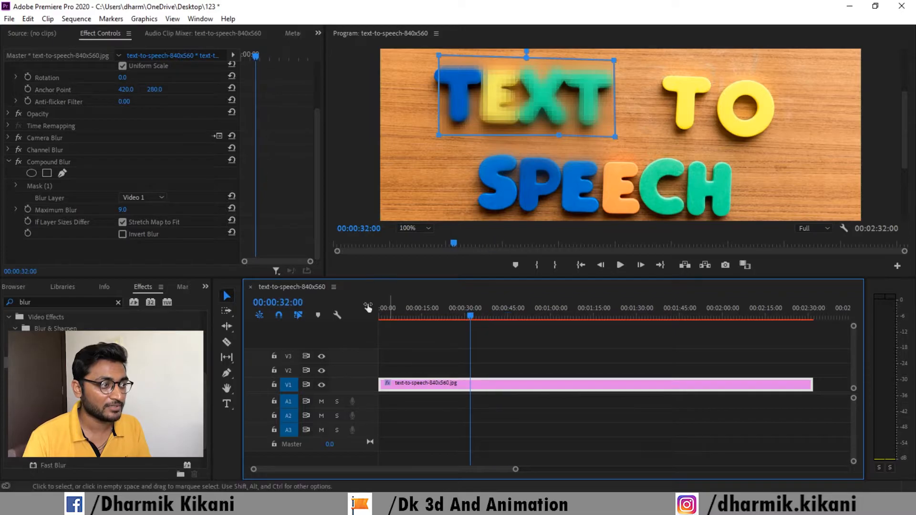
Set Compound Blur's Maximum Blur to 80 and preview the clip up to 00:00:43:10
{"action": "left_click", "coordinate": [126, 211]}
{"action": "key", "text": "Return"}
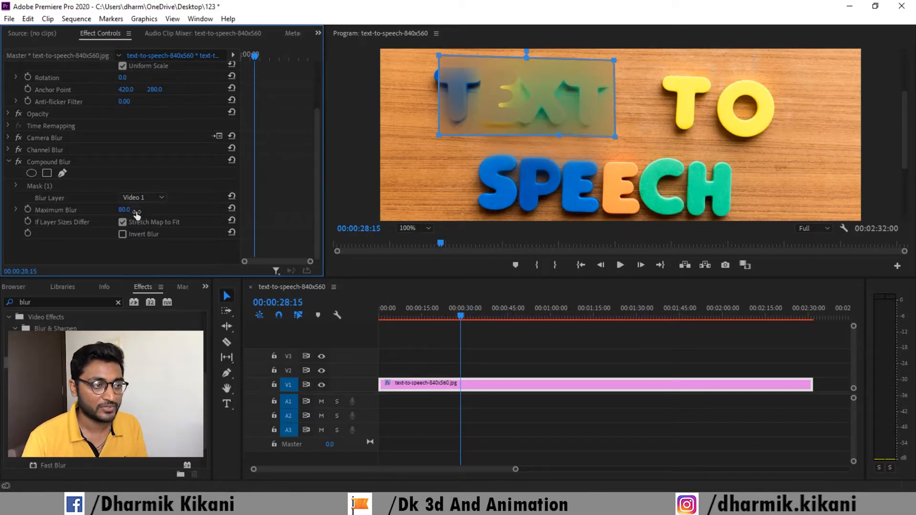
{"action": "left_click_drag", "start_coordinate": [460, 319], "coordinate": [501, 335]}
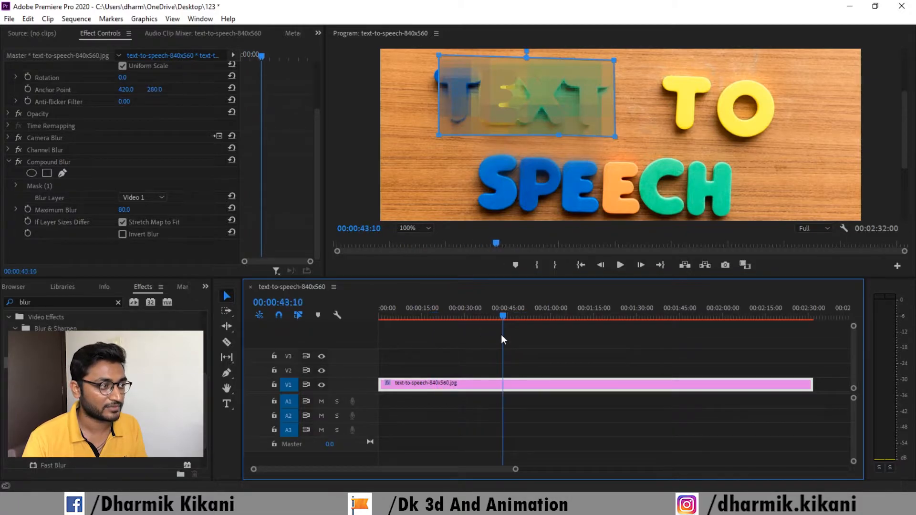
Set Compound Blur's Maximum Blur to 20 and scrub back slightly through the clip to preview it
{"action": "left_click", "coordinate": [125, 213]}
{"action": "left_click", "coordinate": [125, 211]}
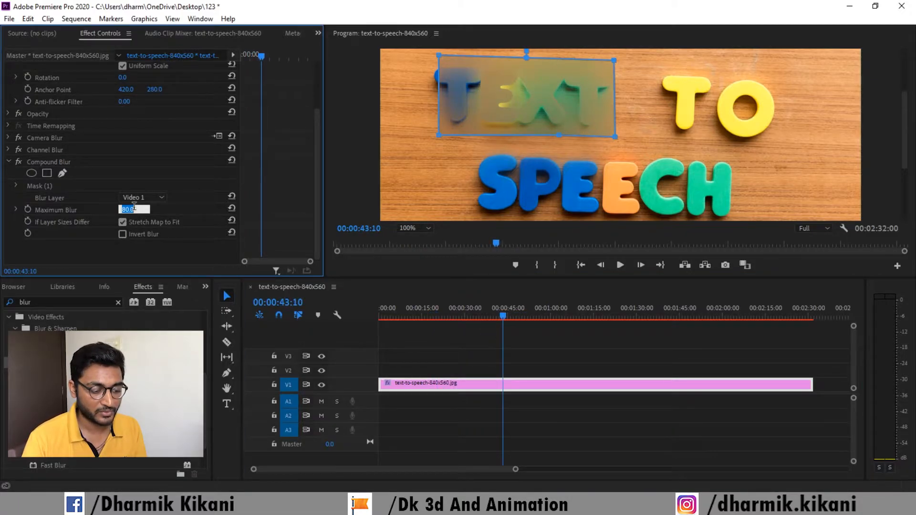
{"action": "type", "text": "20"}
{"action": "key", "text": "Return"}
{"action": "left_click", "coordinate": [498, 314]}
{"action": "mouse_move", "coordinate": [498, 313]}
{"action": "left_mouse_down"}
{"action": "mouse_move", "coordinate": [472, 313]}
{"action": "mouse_move", "coordinate": [543, 317]}
{"action": "mouse_move", "coordinate": [490, 325]}
{"action": "left_mouse_up"}
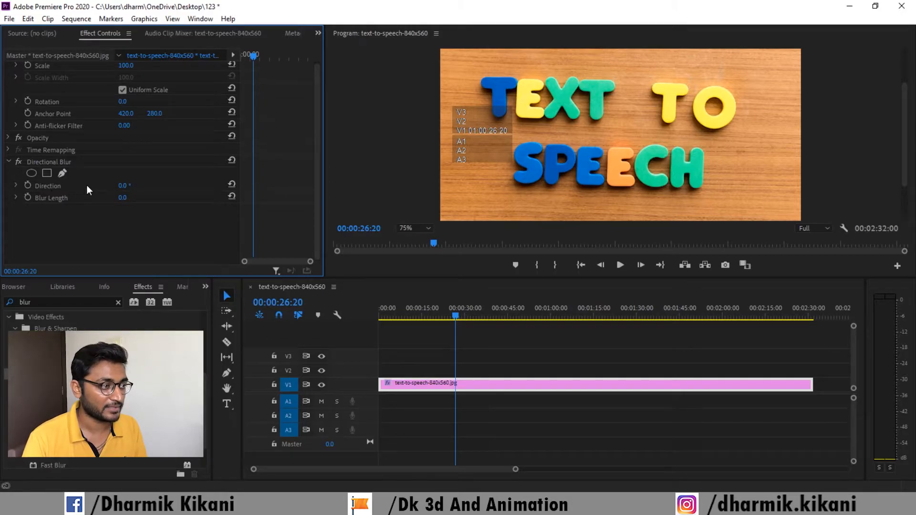
Set the Directional Blur's Blur Length to 14 and its Direction to 60°
{"action": "left_click_drag", "start_coordinate": [121, 198], "coordinate": [147, 205]}
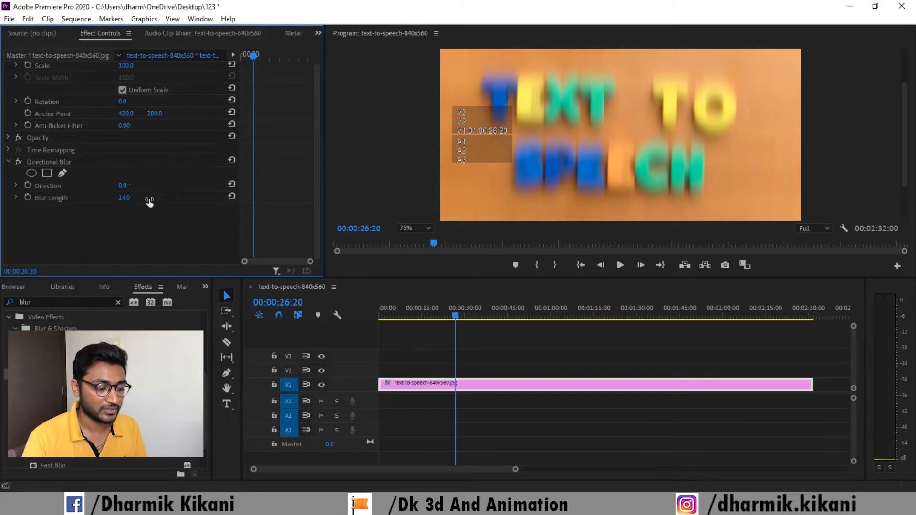
{"action": "left_click", "coordinate": [124, 185]}
{"action": "type", "text": "60"}
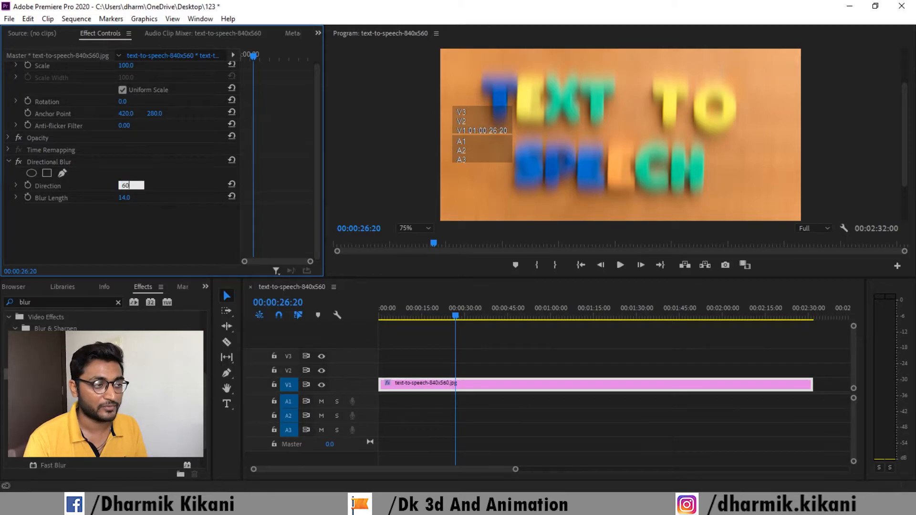
{"action": "key", "text": "Return"}
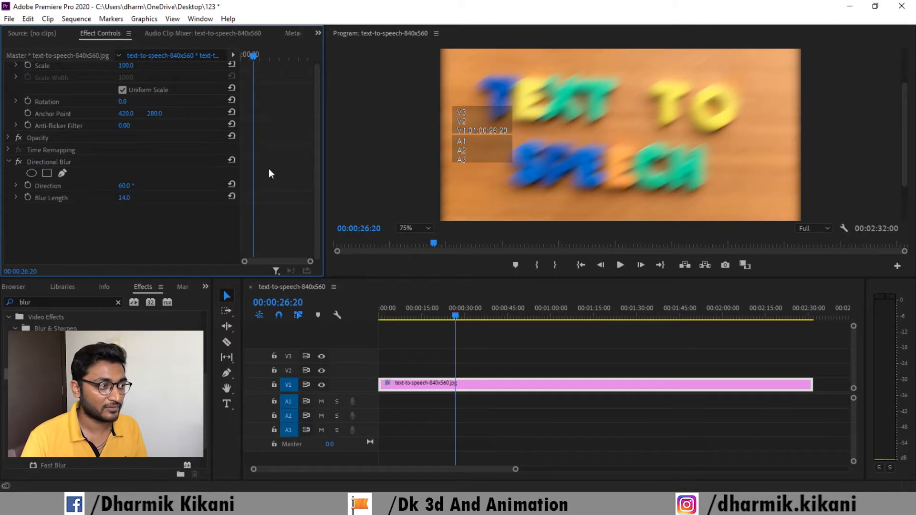
Set the Directional Blur's Direction to 90°
{"action": "left_click", "coordinate": [127, 185]}
{"action": "type", "text": "90"}
{"action": "key", "text": "Return"}
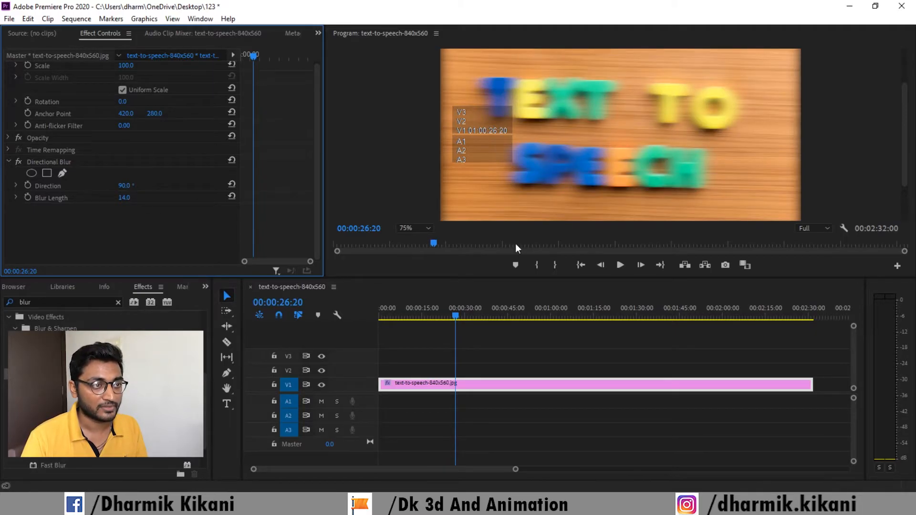
Set the Directional Blur's Direction to 180°
{"action": "left_click", "coordinate": [128, 186]}
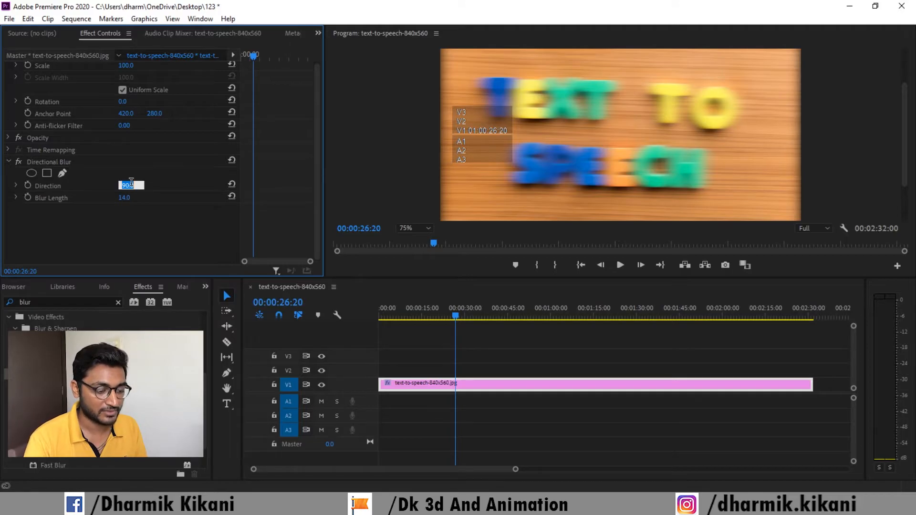
{"action": "type", "text": "180"}
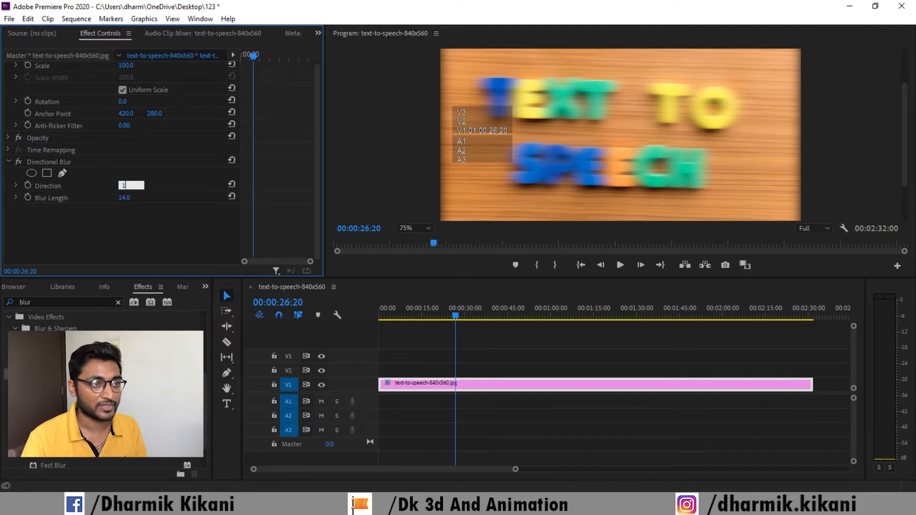
{"action": "key", "text": "Return"}
{"action": "left_click", "coordinate": [423, 229]}
{"action": "left_click", "coordinate": [412, 273]}
Try other Direction values for the Directional Blur and undo the recent changes to the clip
{"action": "left_click_drag", "start_coordinate": [123, 190], "coordinate": [125, 189]}
{"action": "left_click_drag", "start_coordinate": [188, 194], "coordinate": [120, 193]}
{"action": "key", "text": "ctrl+z"}
{"action": "key", "text": "ctrl+z"}
{"action": "key", "text": "ctrl+z"}
{"action": "key", "text": "ctrl+z"}
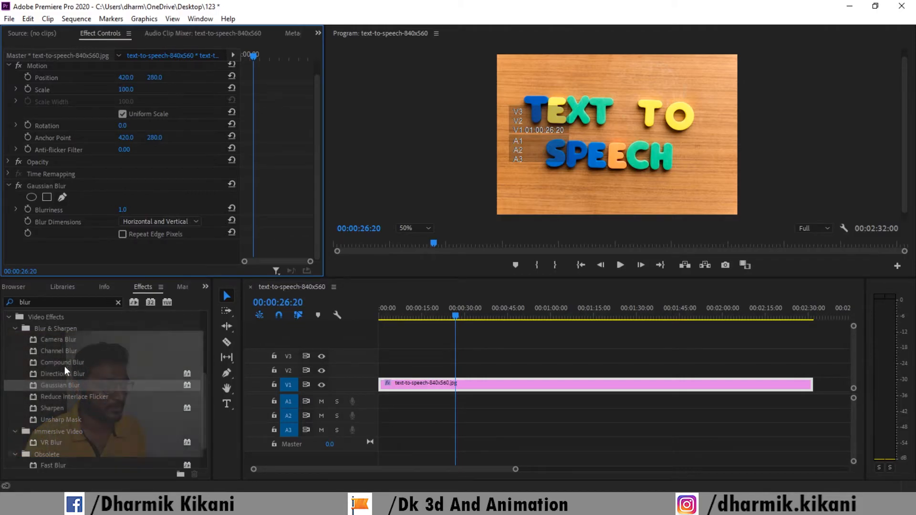
Set the Gaussian Blur's Blur Dimensions to Horizontal and its Blurriness to 61
{"action": "left_click", "coordinate": [161, 221]}
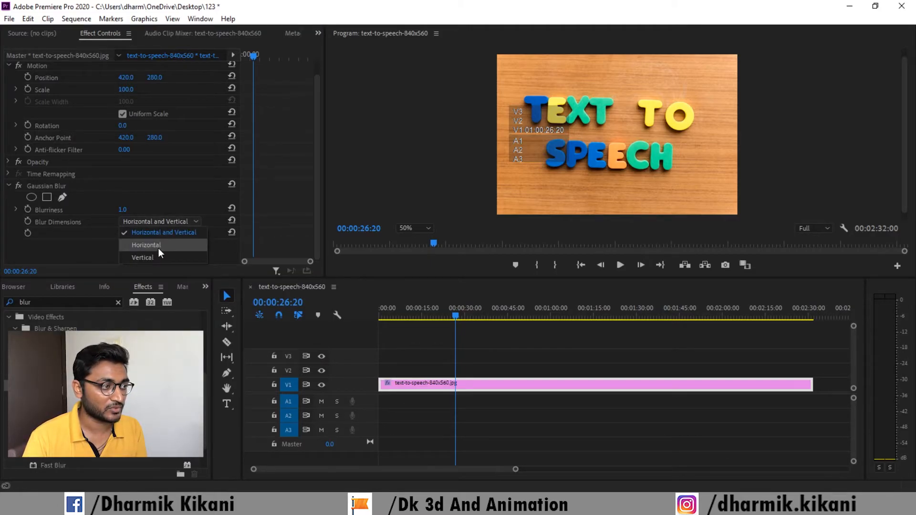
{"action": "left_click", "coordinate": [158, 244]}
{"action": "mouse_move", "coordinate": [123, 209]}
{"action": "left_mouse_down"}
{"action": "mouse_move", "coordinate": [287, 199]}
{"action": "mouse_move", "coordinate": [179, 189]}
{"action": "mouse_move", "coordinate": [149, 196]}
{"action": "mouse_move", "coordinate": [259, 198]}
{"action": "mouse_move", "coordinate": [141, 198]}
{"action": "mouse_move", "coordinate": [177, 194]}
{"action": "mouse_move", "coordinate": [134, 210]}
{"action": "left_mouse_up"}
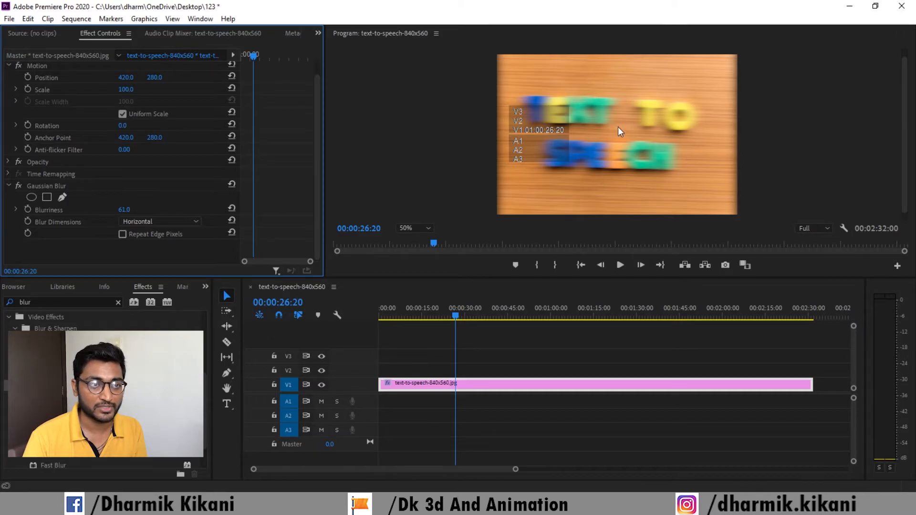
Change the Gaussian Blur's Blur Dimensions to Vertical and adjust its Blurriness
{"action": "left_click", "coordinate": [144, 224]}
{"action": "left_click", "coordinate": [146, 258]}
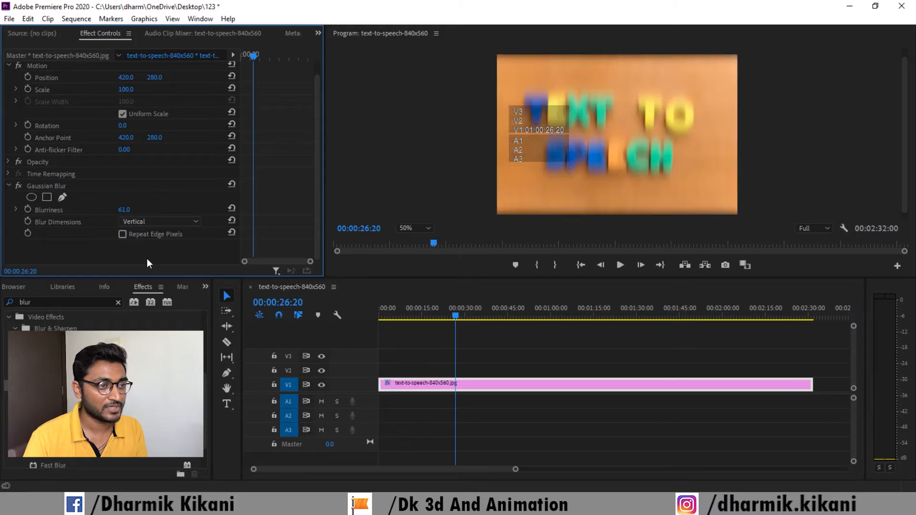
{"action": "mouse_move", "coordinate": [127, 212]}
{"action": "left_mouse_down"}
{"action": "mouse_move", "coordinate": [228, 203]}
{"action": "mouse_move", "coordinate": [72, 201]}
{"action": "mouse_move", "coordinate": [231, 189]}
{"action": "mouse_move", "coordinate": [131, 205]}
{"action": "mouse_move", "coordinate": [103, 198]}
{"action": "mouse_move", "coordinate": [253, 198]}
{"action": "mouse_move", "coordinate": [115, 199]}
{"action": "mouse_move", "coordinate": [195, 191]}
{"action": "mouse_move", "coordinate": [86, 217]}
{"action": "mouse_move", "coordinate": [135, 210]}
{"action": "left_mouse_up"}
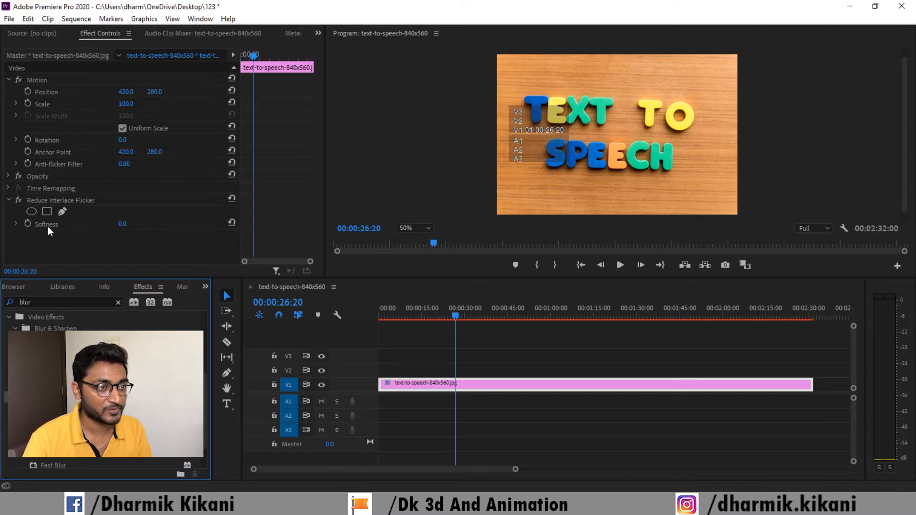
Set Reduce Interlace Flicker's Softness to 5.3 and inspect the word SPEECH in the preview at 150%
{"action": "left_click_drag", "start_coordinate": [122, 225], "coordinate": [149, 231]}
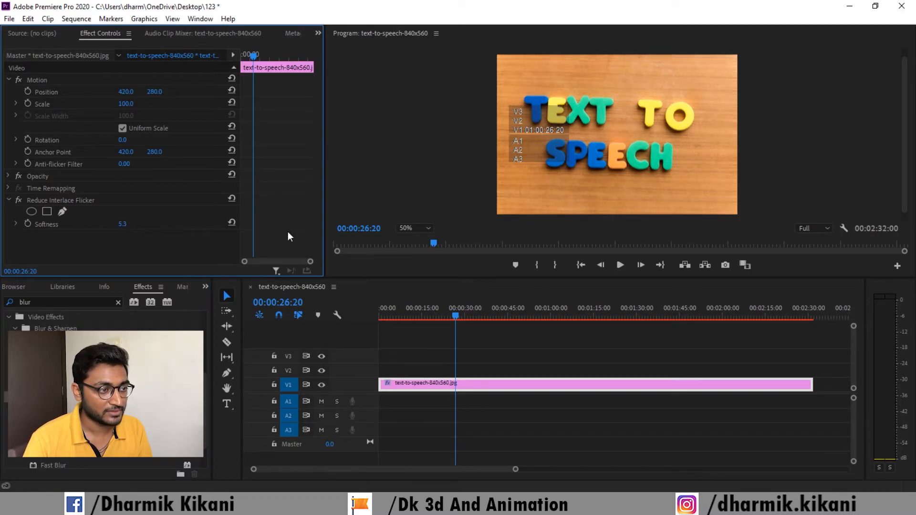
{"action": "left_click", "coordinate": [401, 228]}
{"action": "left_click", "coordinate": [420, 315]}
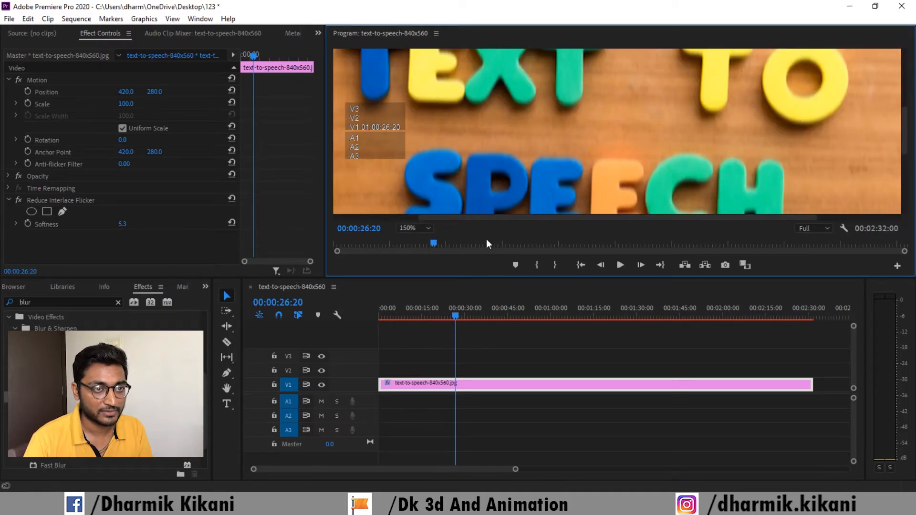
{"action": "left_click_drag", "start_coordinate": [905, 138], "coordinate": [906, 158]}
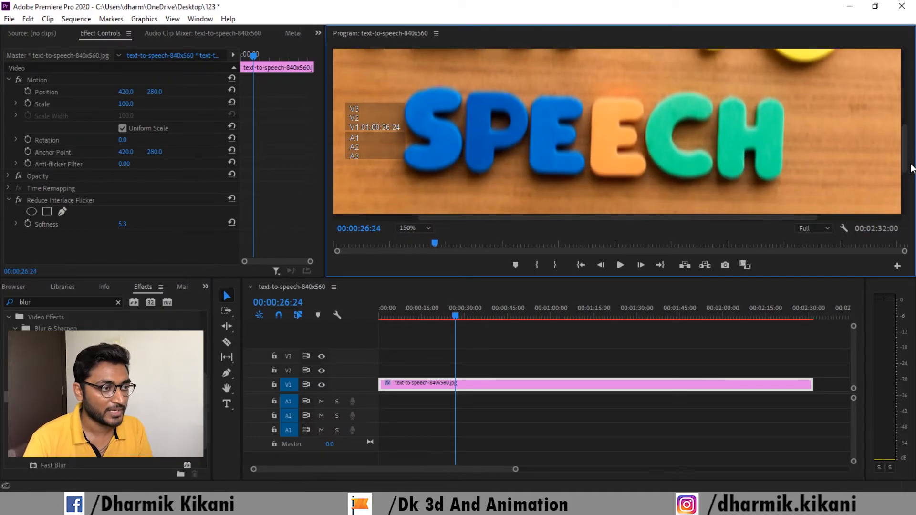
Compare Reduce Interlace Flicker's Softness at 0.2 and 9.2, and leave it at 3.9
{"action": "mouse_move", "coordinate": [120, 225]}
{"action": "left_mouse_down"}
{"action": "mouse_move", "coordinate": [213, 229]}
{"action": "mouse_move", "coordinate": [113, 239]}
{"action": "left_mouse_up"}
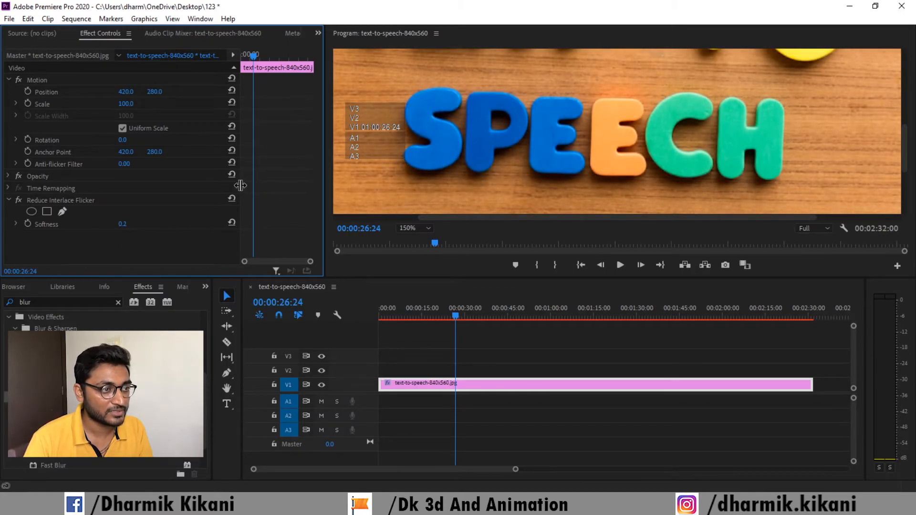
{"action": "left_click_drag", "start_coordinate": [123, 224], "coordinate": [176, 225]}
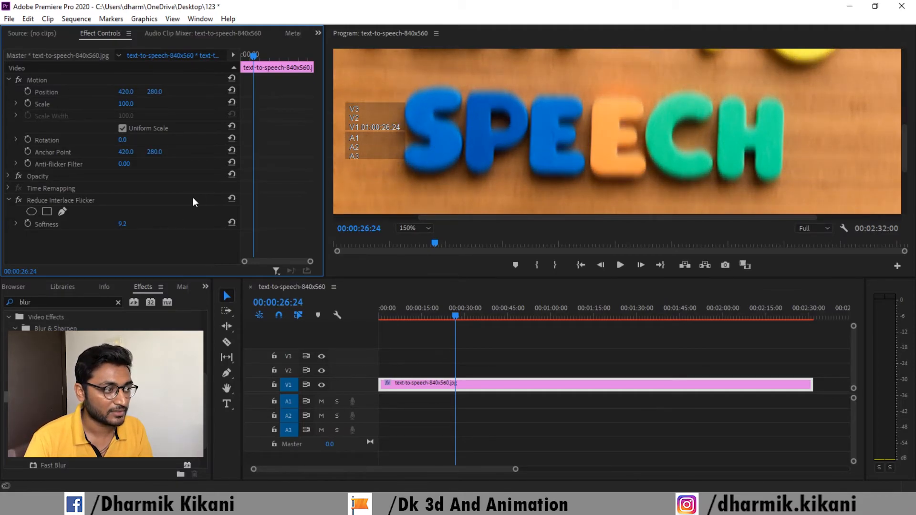
{"action": "left_click_drag", "start_coordinate": [127, 229], "coordinate": [101, 241]}
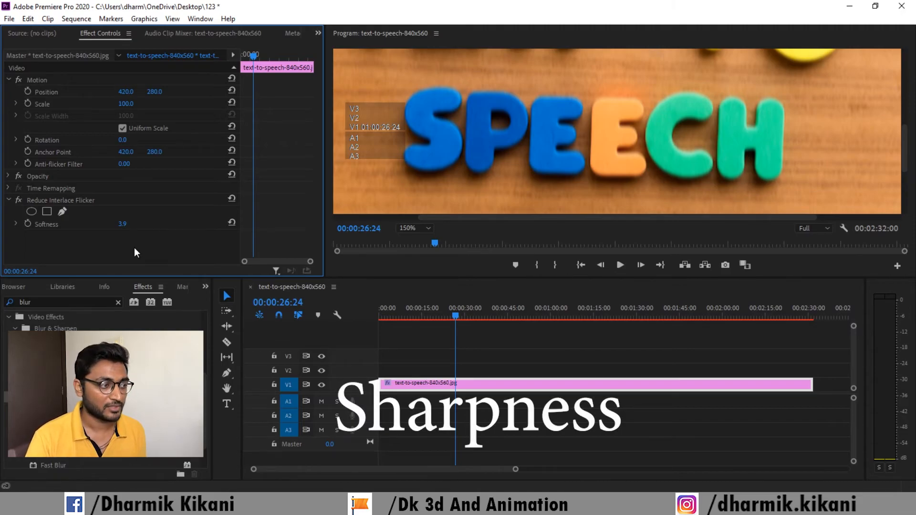
Apply the Sharpen effect to the text-to-speech image clip and set its Sharpen Amount to 58
{"action": "scroll", "coordinate": [73, 328], "scroll_direction": "down", "scroll_amount": 1}
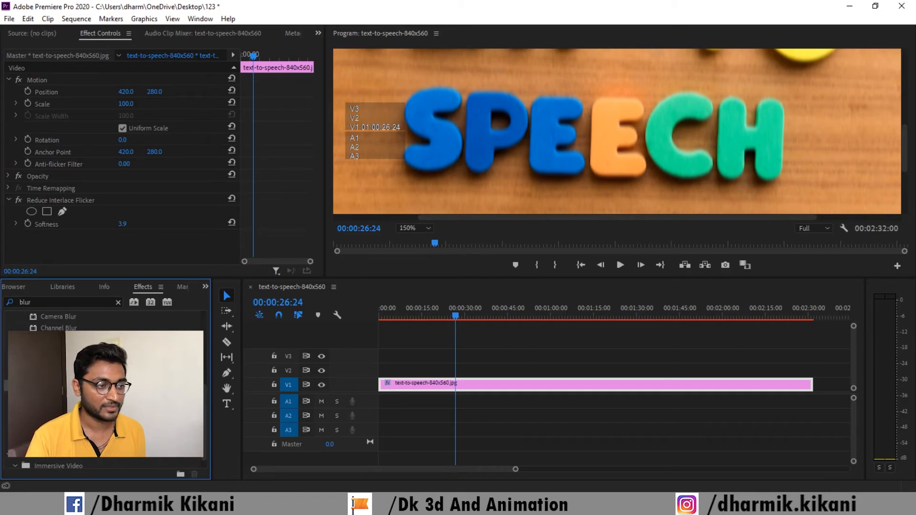
{"action": "left_click_drag", "start_coordinate": [95, 362], "coordinate": [444, 383]}
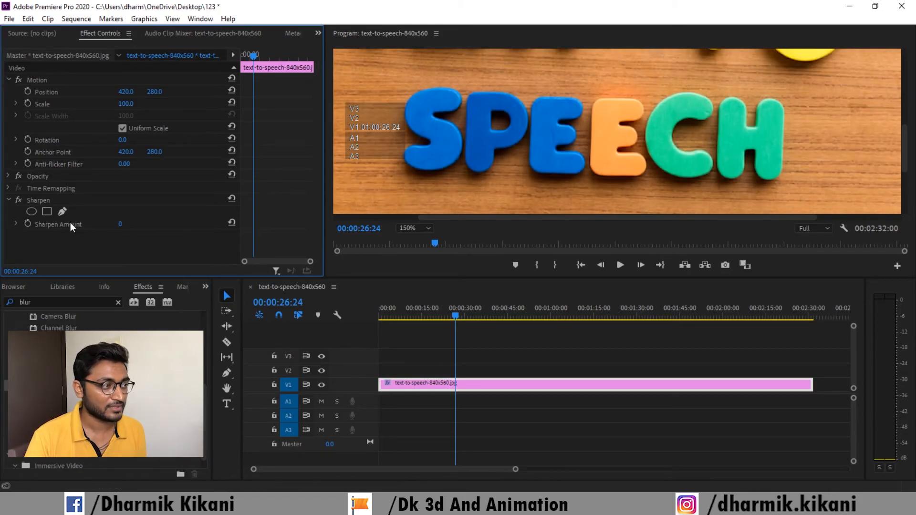
{"action": "left_click", "coordinate": [39, 202]}
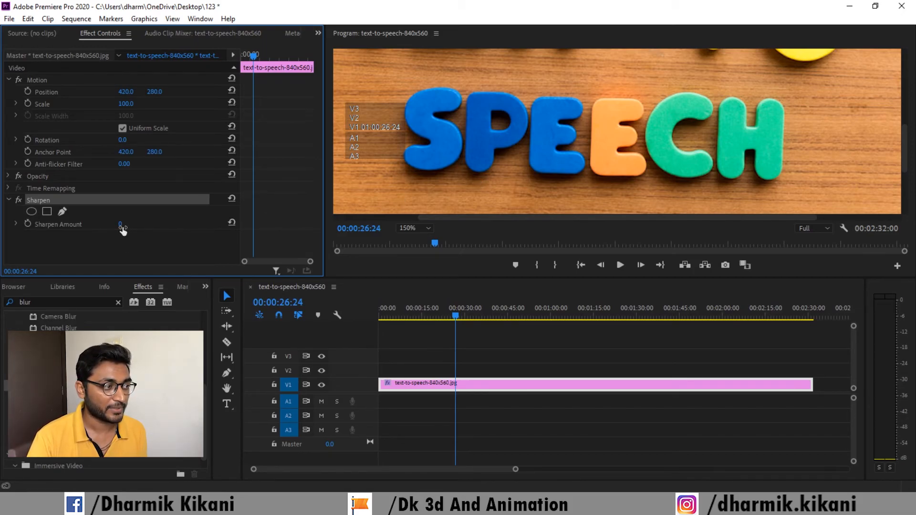
{"action": "left_click_drag", "start_coordinate": [125, 228], "coordinate": [152, 228]}
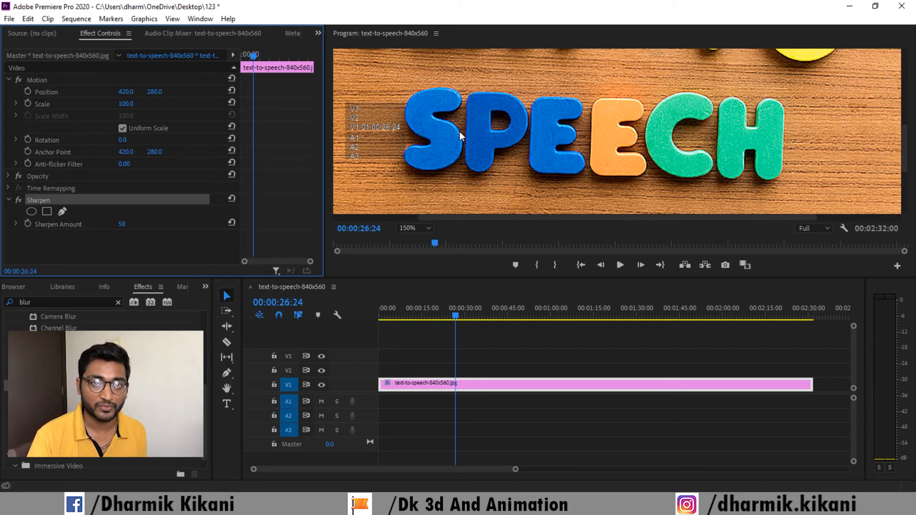
Reset the Sharpen effect's Sharpen Amount to 0
{"action": "left_click_drag", "start_coordinate": [121, 220], "coordinate": [114, 238]}
{"action": "left_click_drag", "start_coordinate": [81, 235], "coordinate": [3, 244]}
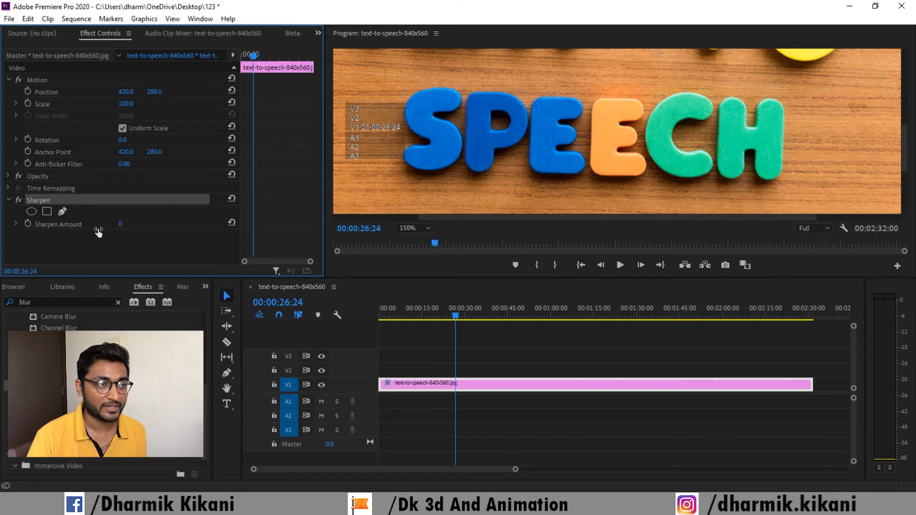
{"action": "mouse_move", "coordinate": [97, 232]}
{"action": "left_mouse_down"}
{"action": "mouse_move", "coordinate": [88, 233]}
{"action": "mouse_move", "coordinate": [98, 234]}
{"action": "left_mouse_up"}
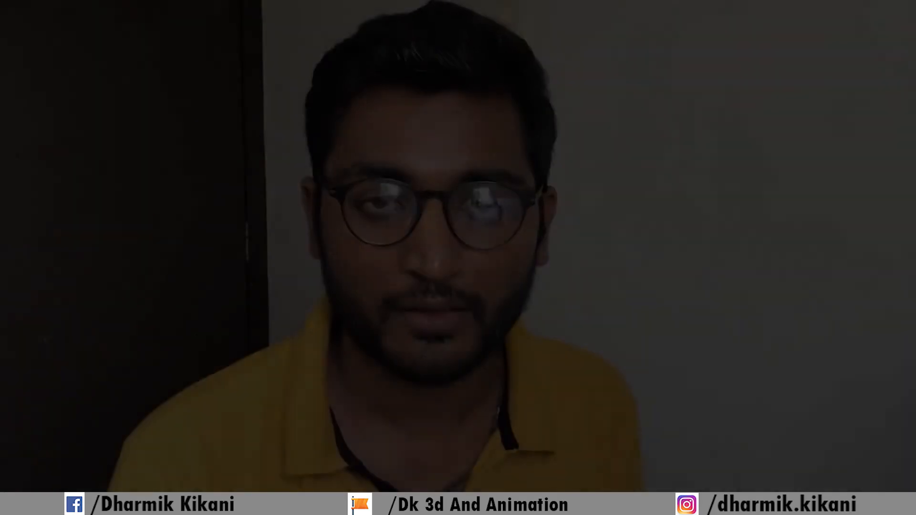